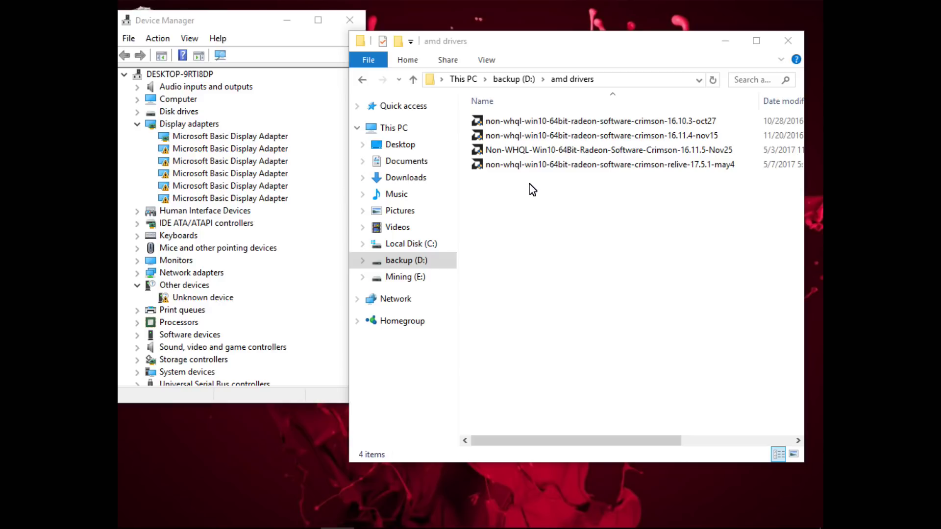
- Compare the sizes of the ReLive 17.5.1, 16.11.5, 16.11.4 and 16.10.3 AMD installers
click(571, 164)
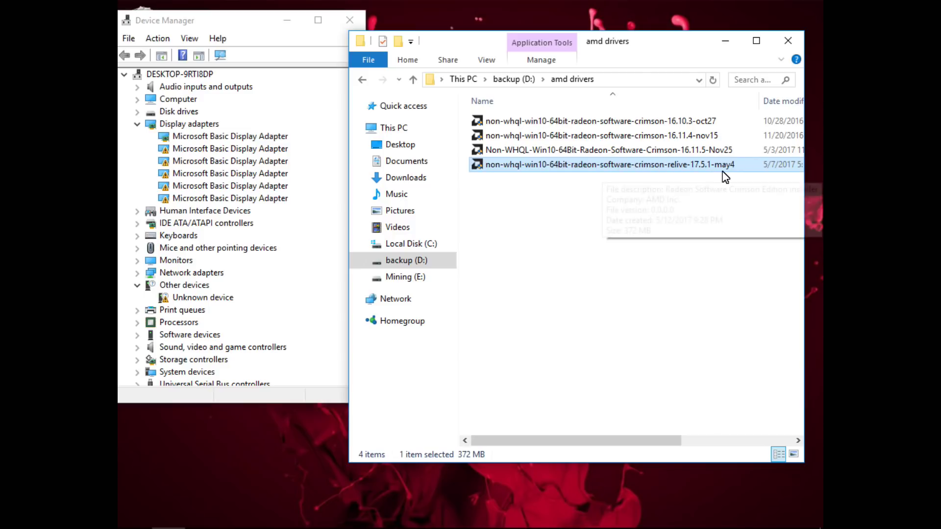
mouse_move(700, 171)
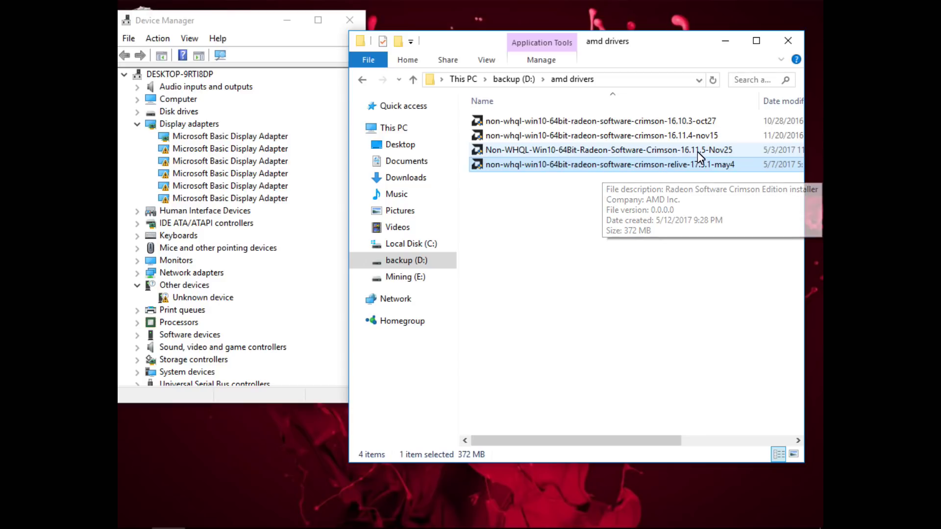
click(698, 151)
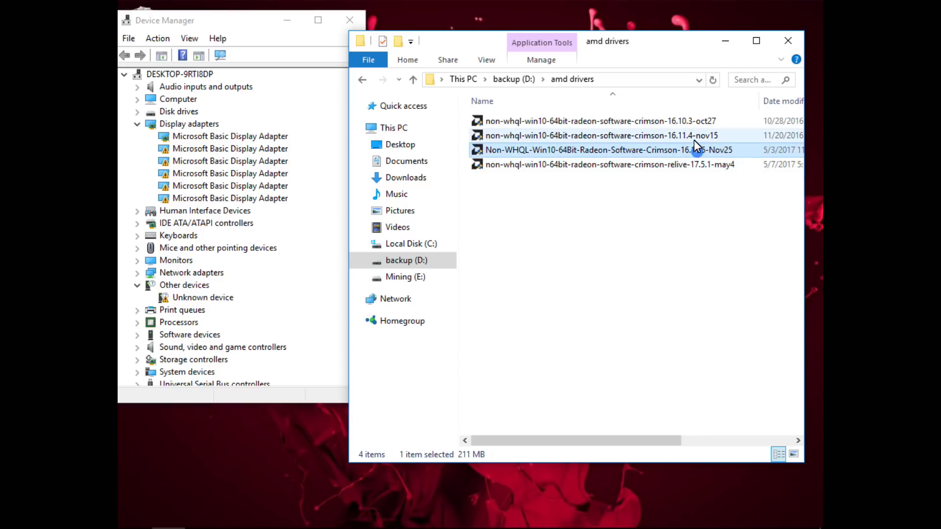
click(693, 139)
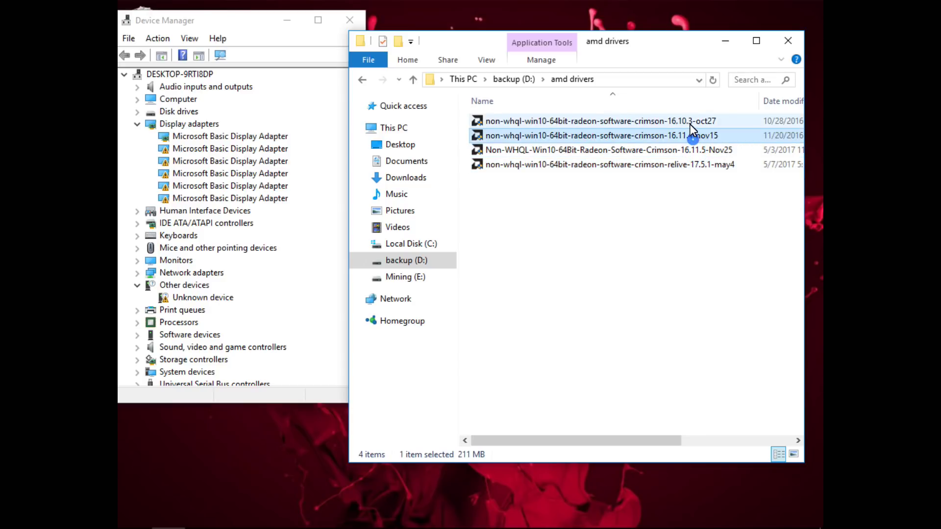
click(690, 123)
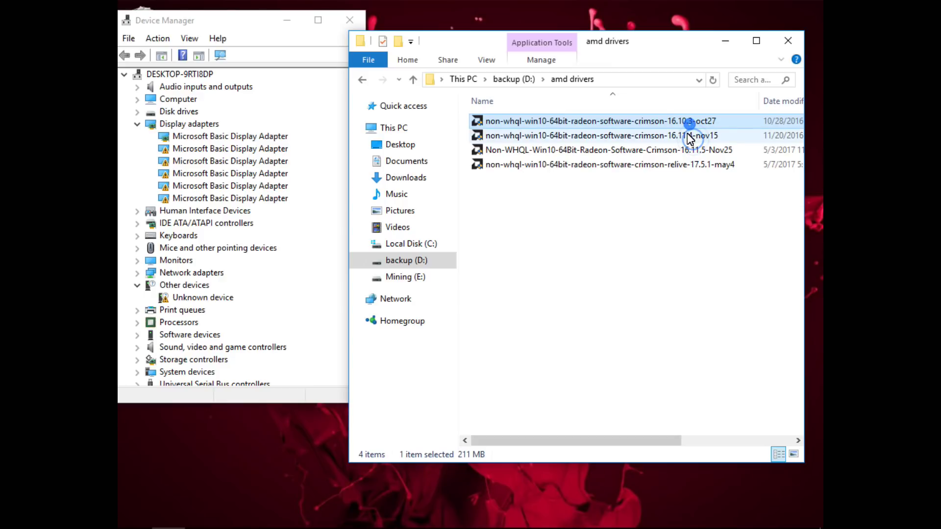
click(690, 137)
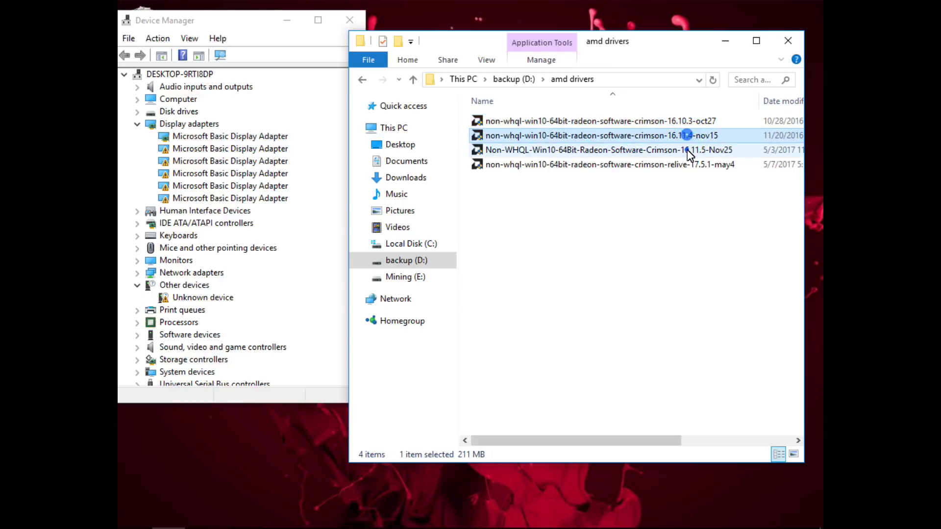
click(691, 152)
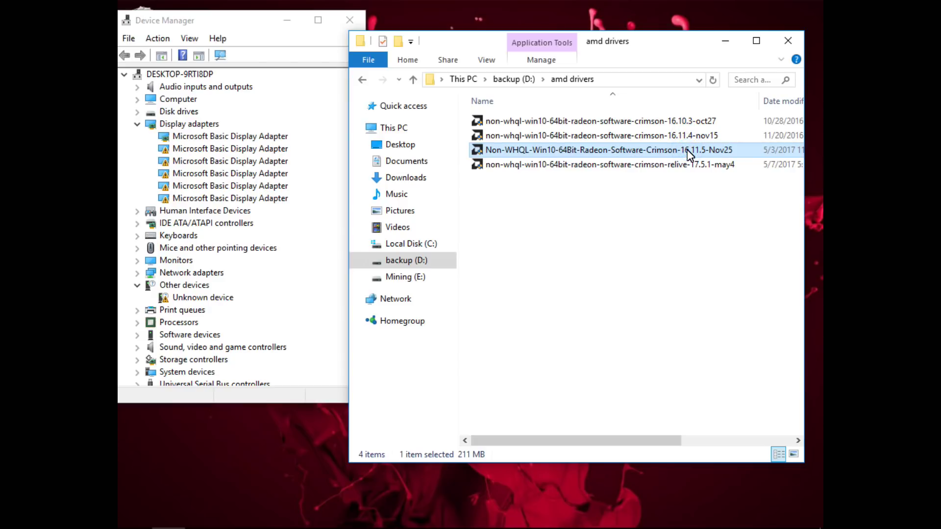
- Run the relive-17.5.1-may4 installer
mouse_move(681, 168)
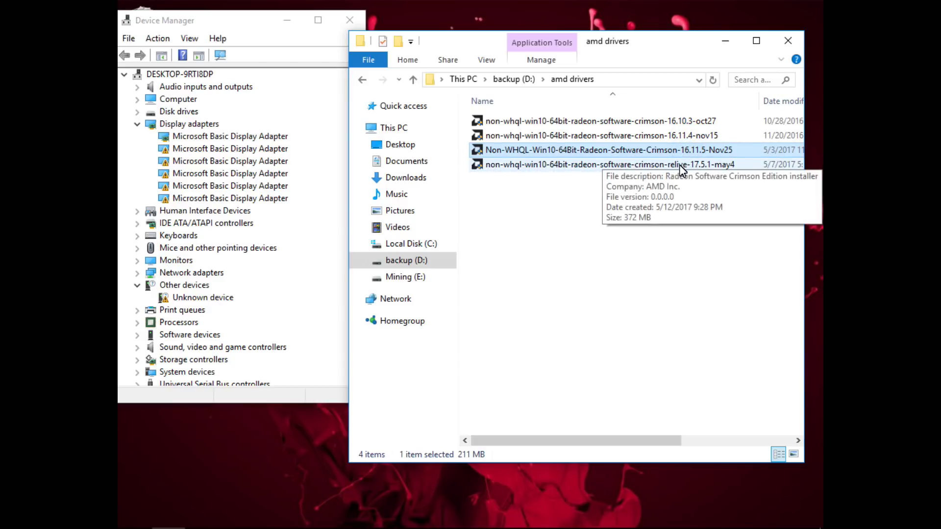
click(680, 164)
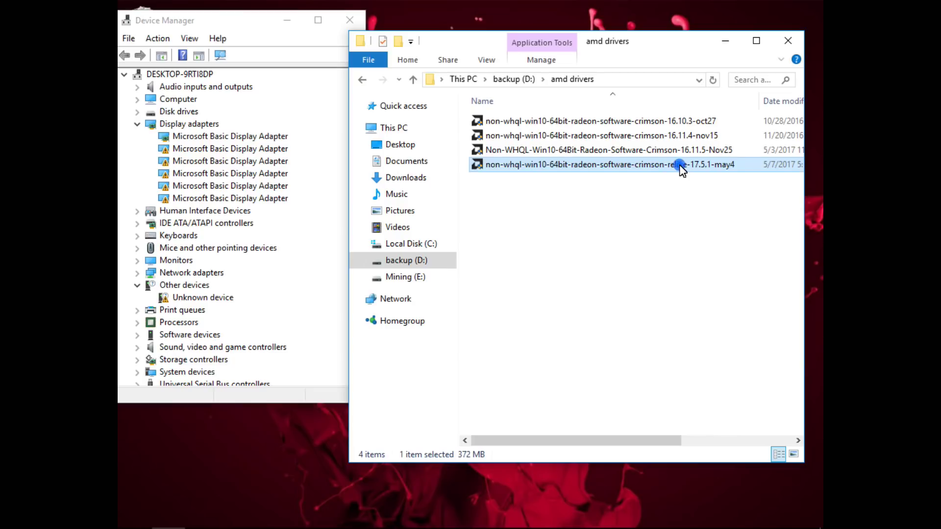
double_click(680, 167)
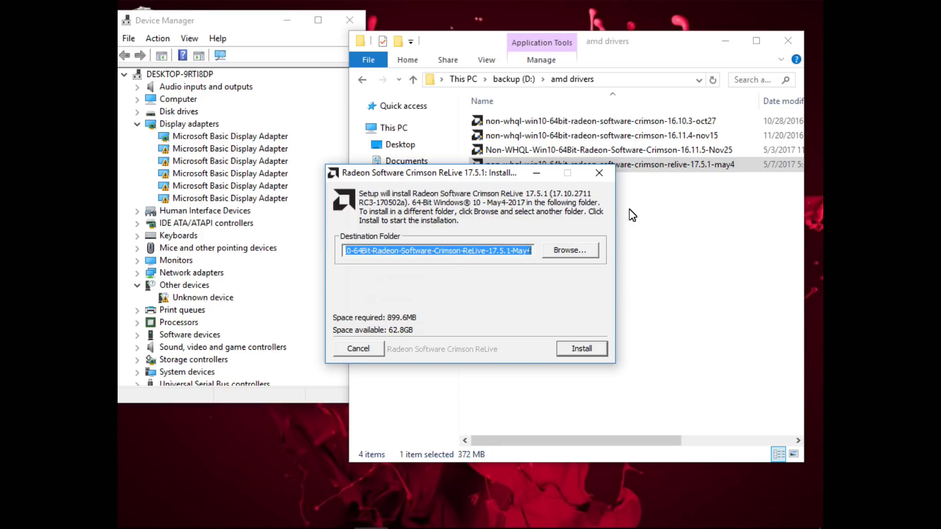
- Extract ReLive 17.5.1 to the default folder, then close the Radeon setup window
key(Return)
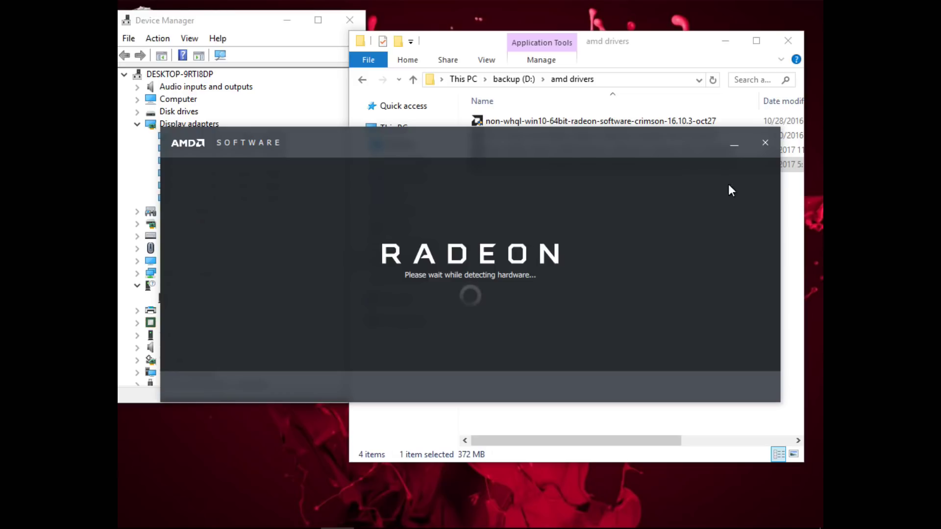
click(763, 143)
- Launch the Crimson-16.11.5-Nov25 installer and extract it to its default folder
click(592, 150)
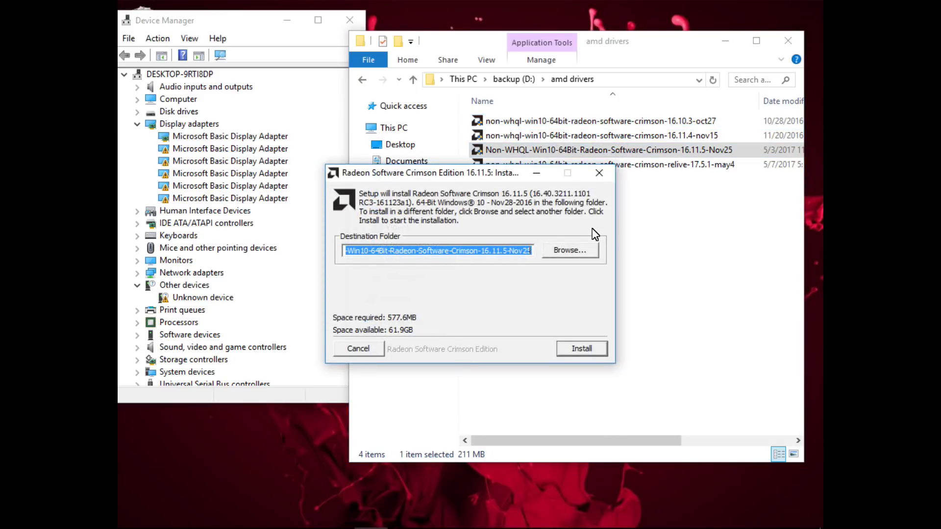
key(Return)
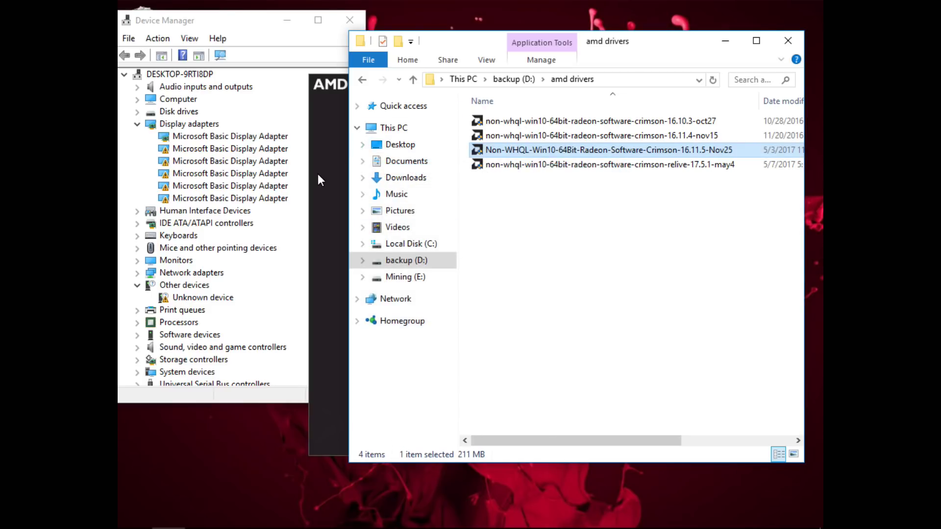
- Close the Radeon setup and open C:\AMD\16.11.5 Nov25\Packages\Drivers\Display\WT6A_INF\B309089
click(623, 85)
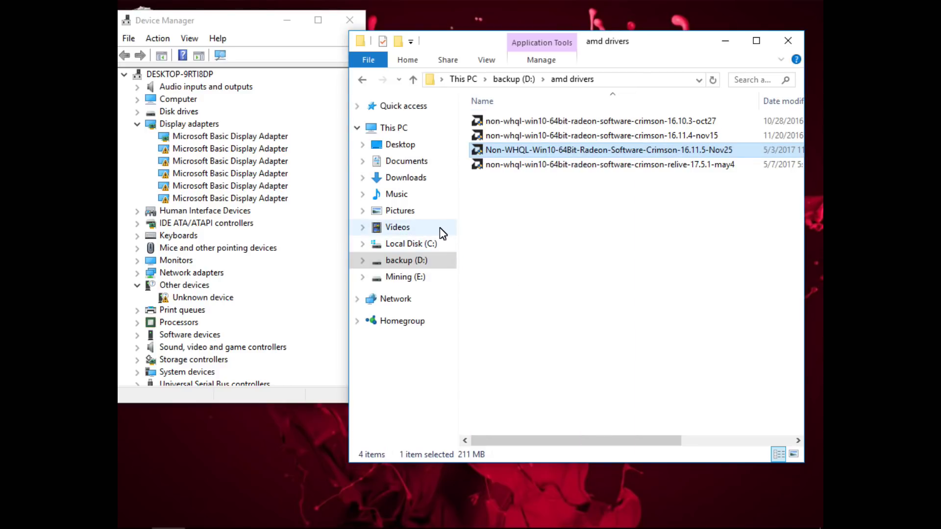
click(394, 244)
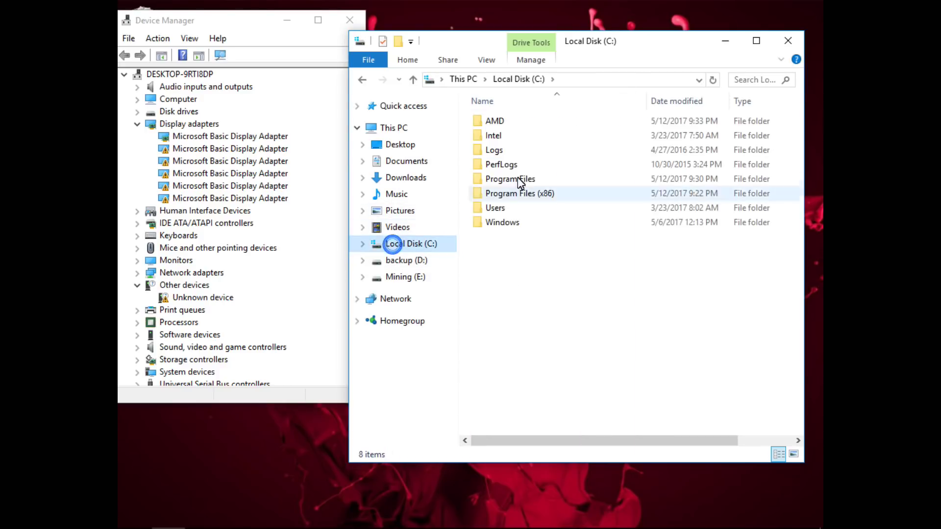
double_click(538, 128)
click(671, 124)
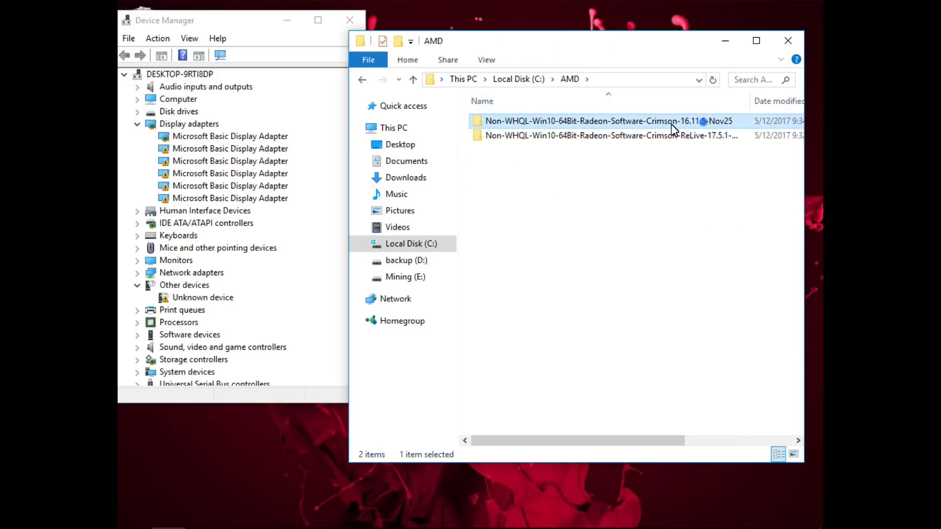
double_click(705, 122)
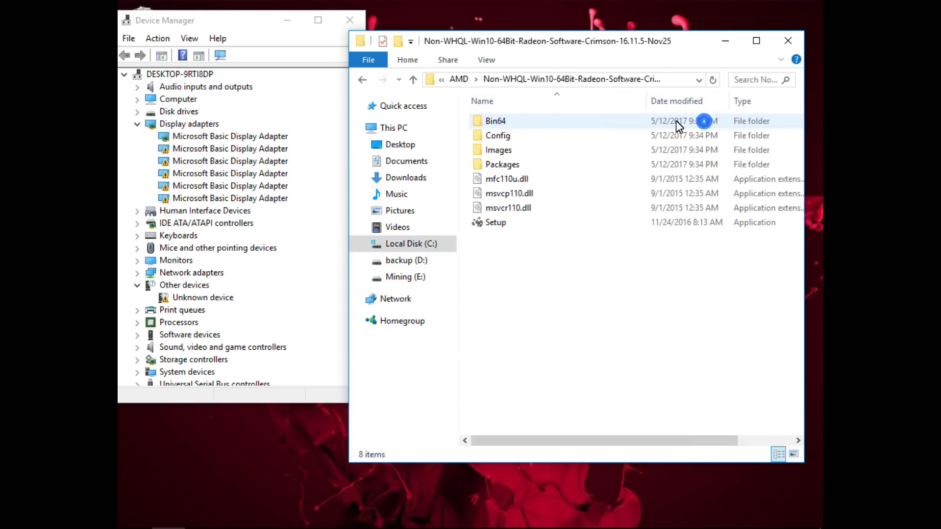
double_click(521, 161)
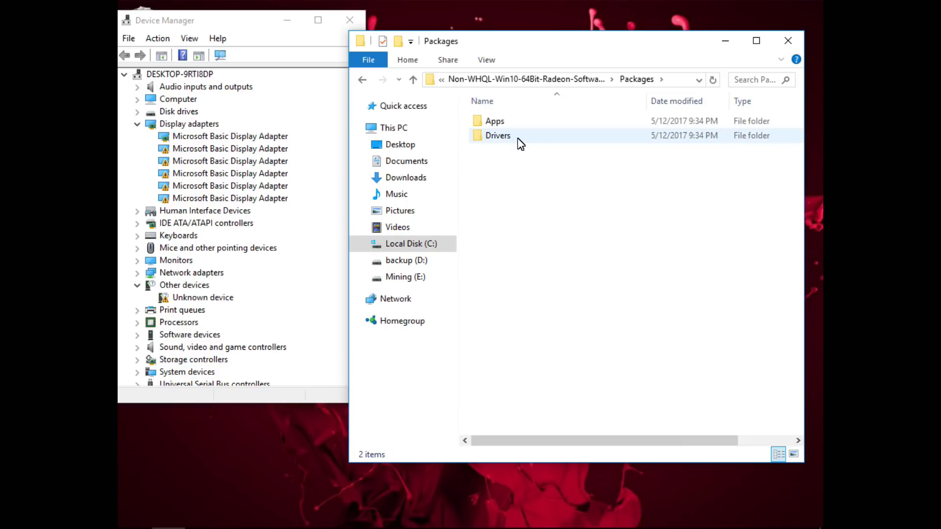
double_click(519, 142)
double_click(520, 140)
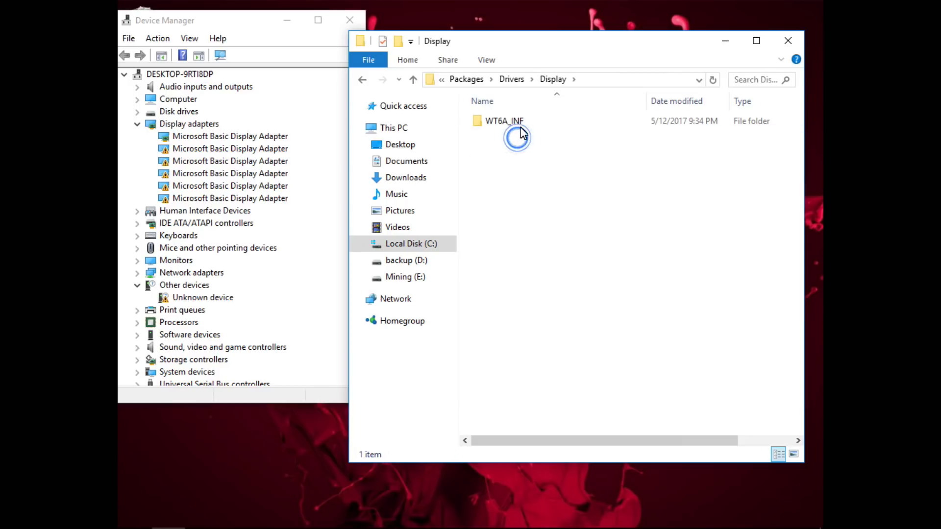
double_click(517, 123)
double_click(516, 123)
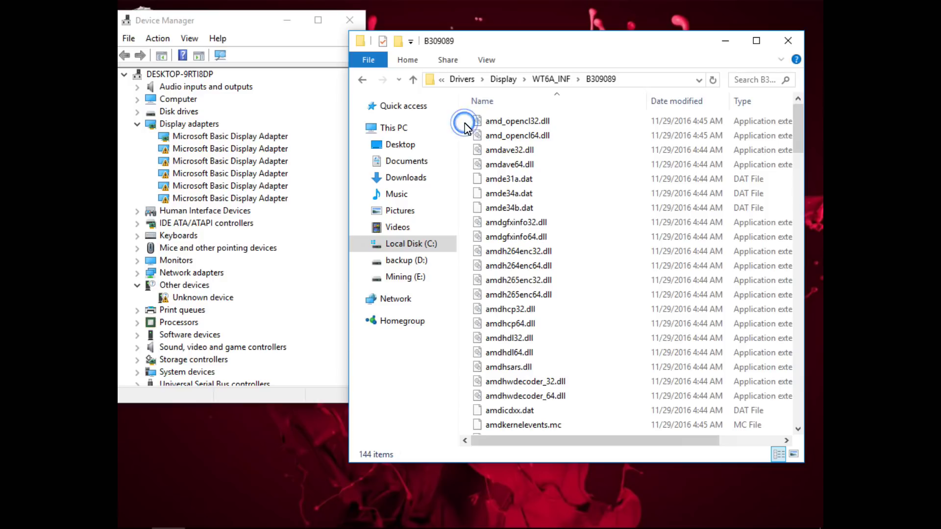
- Copy all 144 driver files in B309089 and return to the Display folder
click(491, 122)
scroll(529, 182, down, 20)
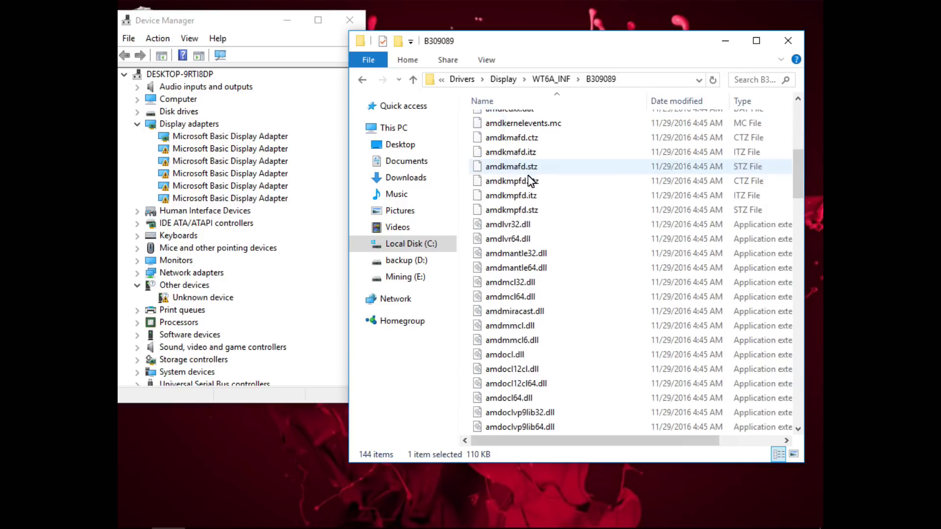
scroll(528, 195, down, 6)
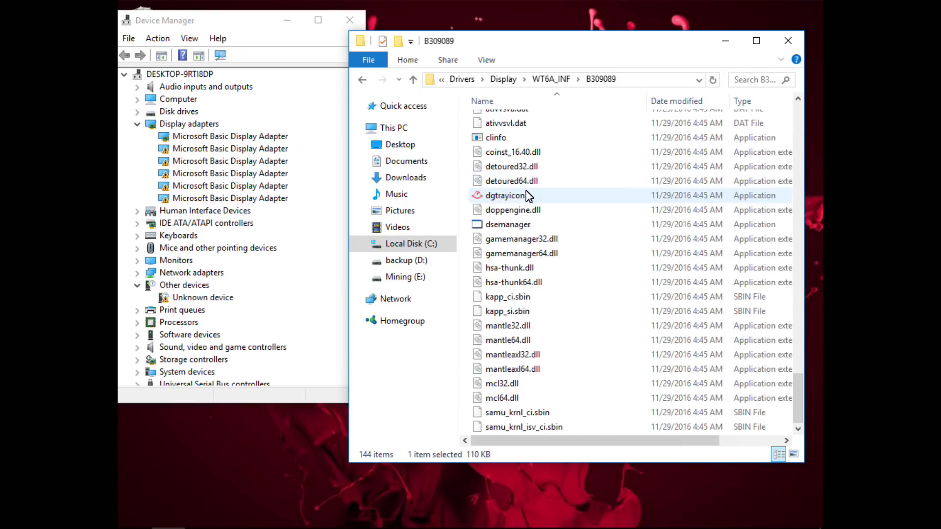
shift+click(520, 426)
right_click(519, 399)
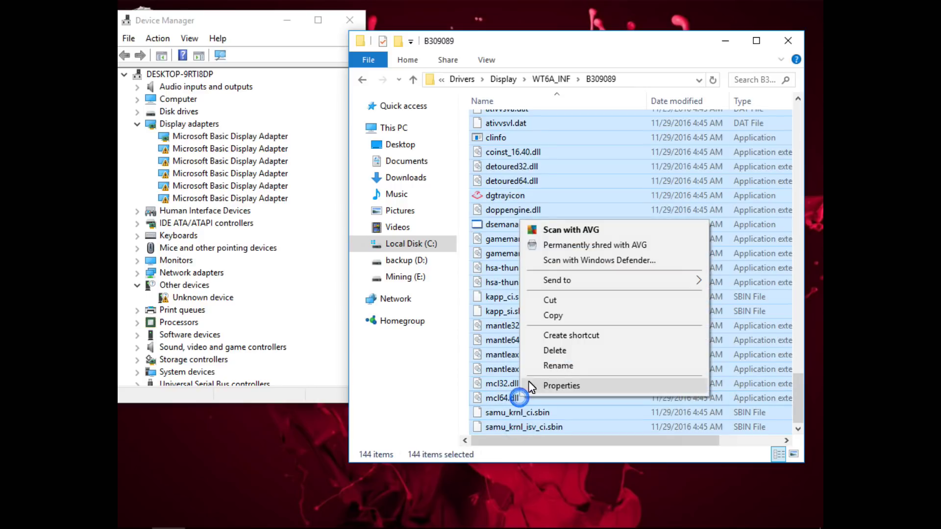
click(565, 314)
key(BackSpace)
key(BackSpace)
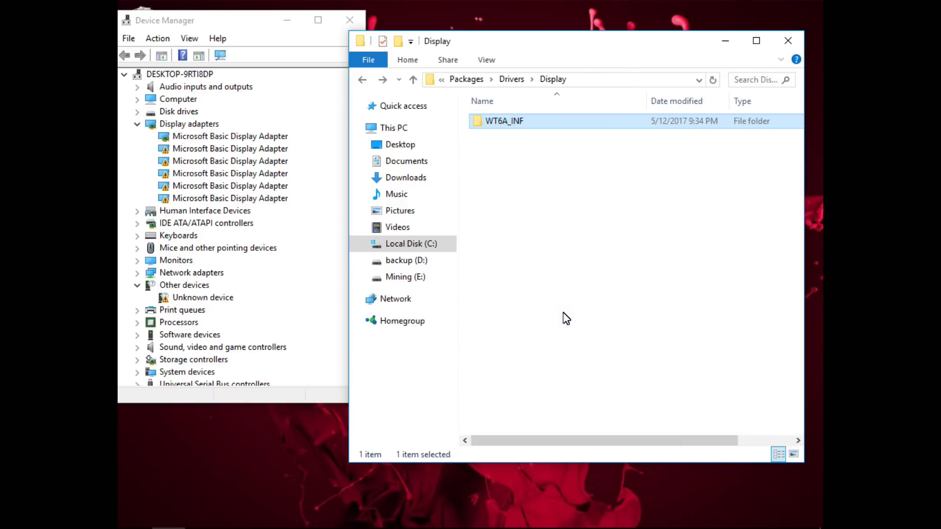
- Open the ReLive 17.5.1 package's Packages\Drivers\Display\WT6A_INF\B313823 folder
key(BackSpace)
key(BackSpace)
key(BackSpace)
key(BackSpace)
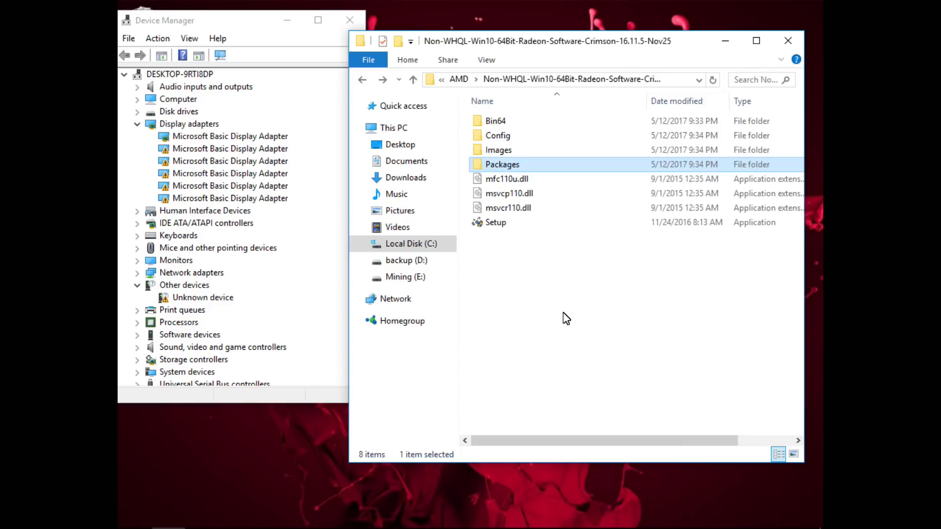
click(640, 138)
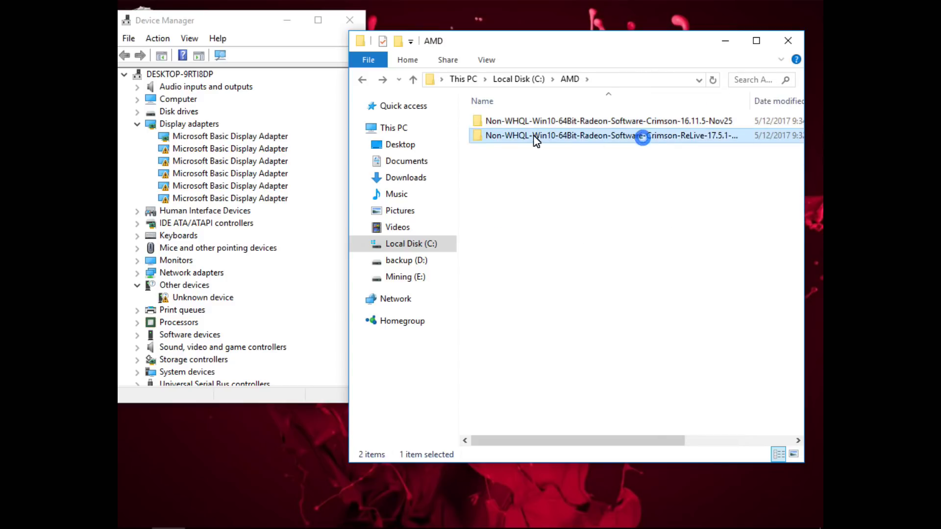
double_click(582, 137)
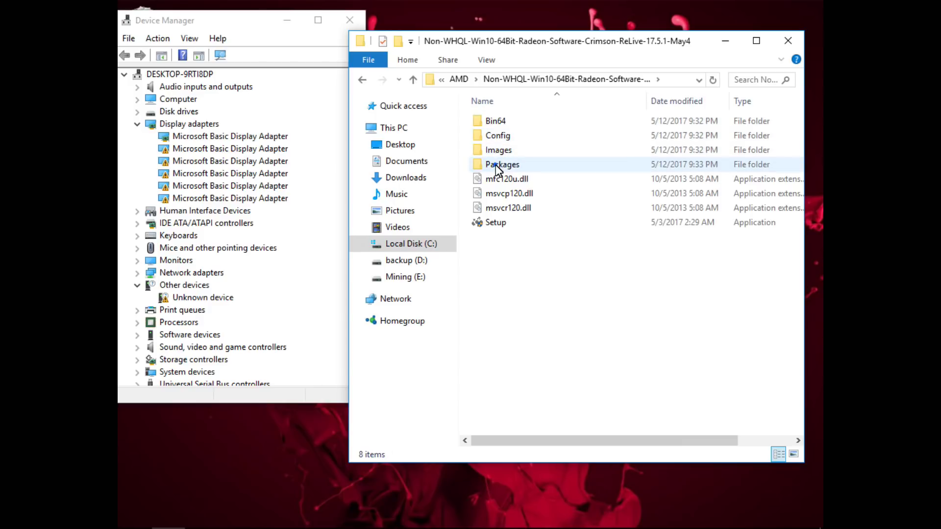
double_click(495, 164)
double_click(496, 135)
double_click(495, 136)
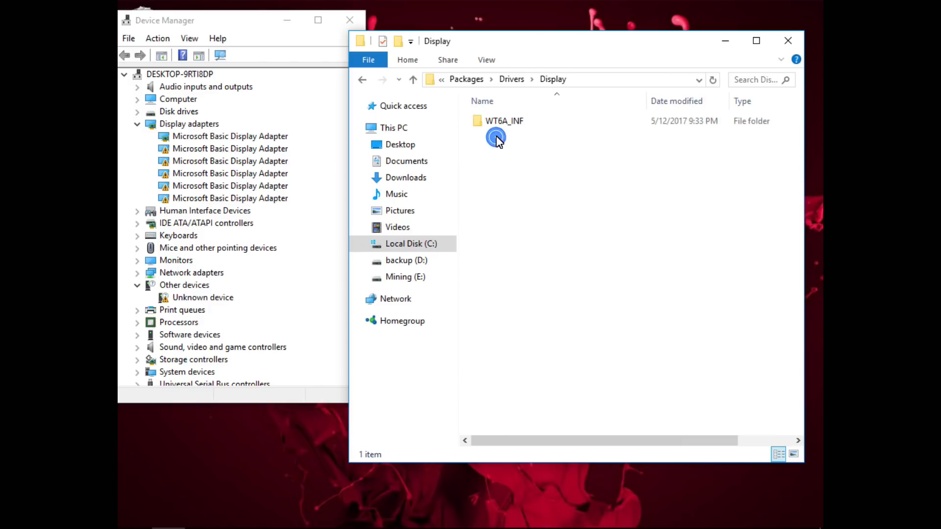
click(504, 125)
double_click(505, 122)
double_click(503, 122)
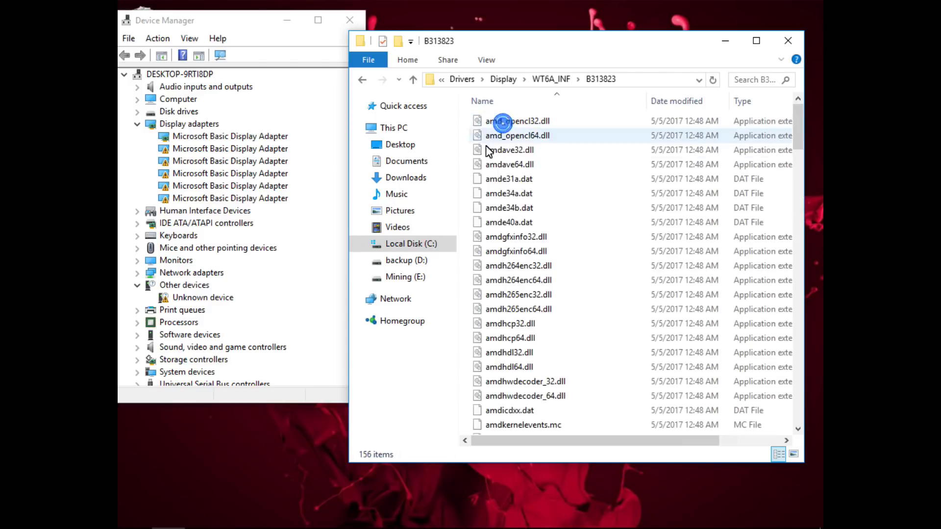
- Paste the copied files into B313823, replacing the same-named files
right_click(461, 171)
click(483, 266)
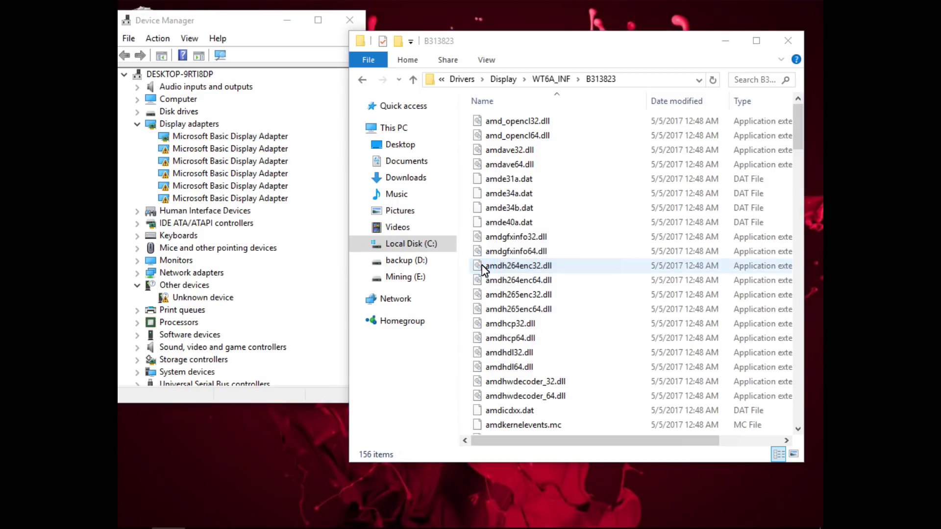
click(301, 161)
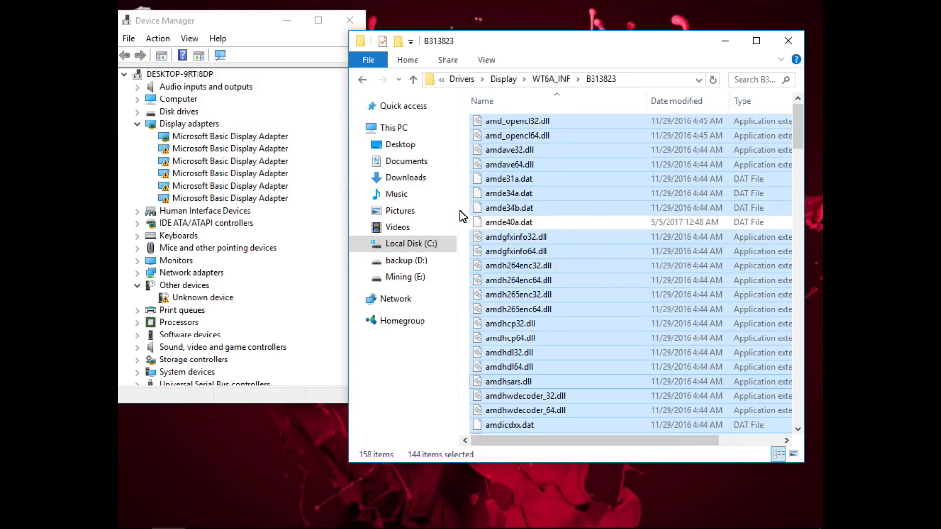
- Start Update Driver Software on the third display adapter, browsing the computer for a folder
right_click(211, 165)
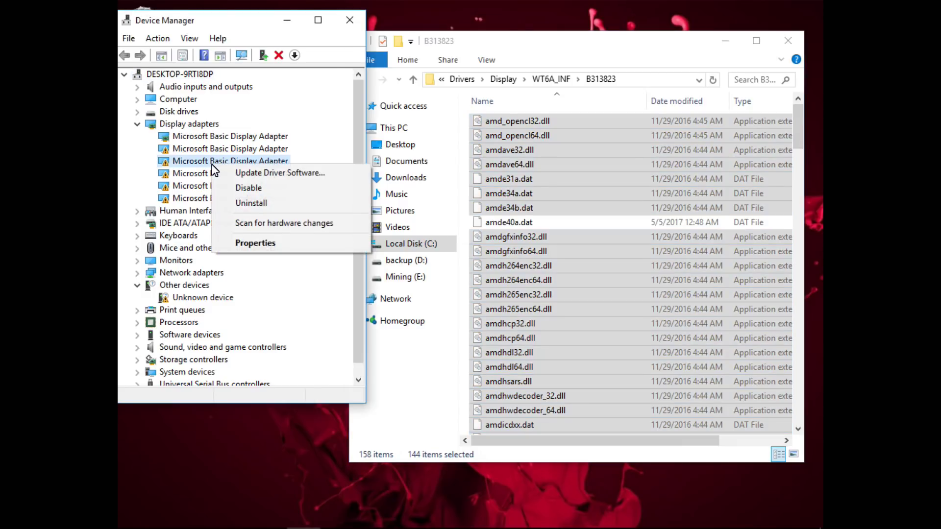
key(Down)
key(Down)
key(Down)
key(Down)
key(Up)
key(Up)
key(Up)
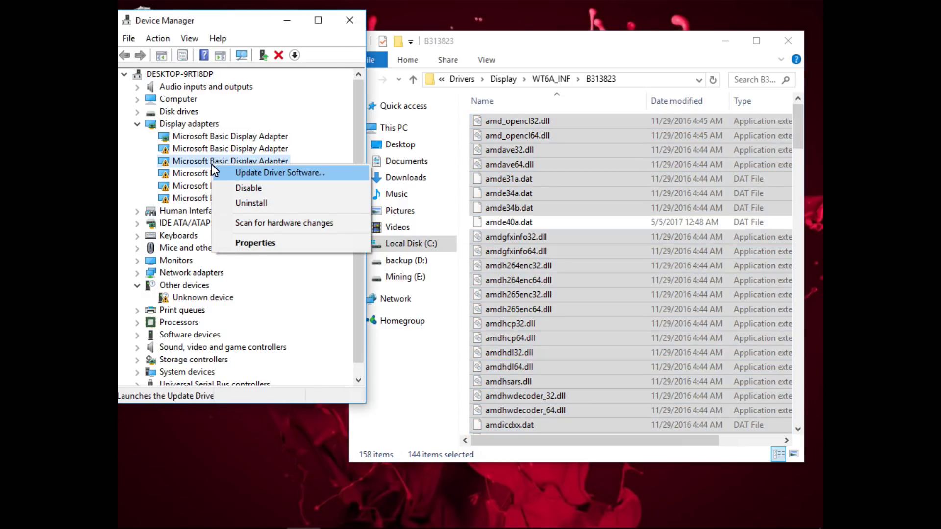
key(Return)
key(Tab)
key(Return)
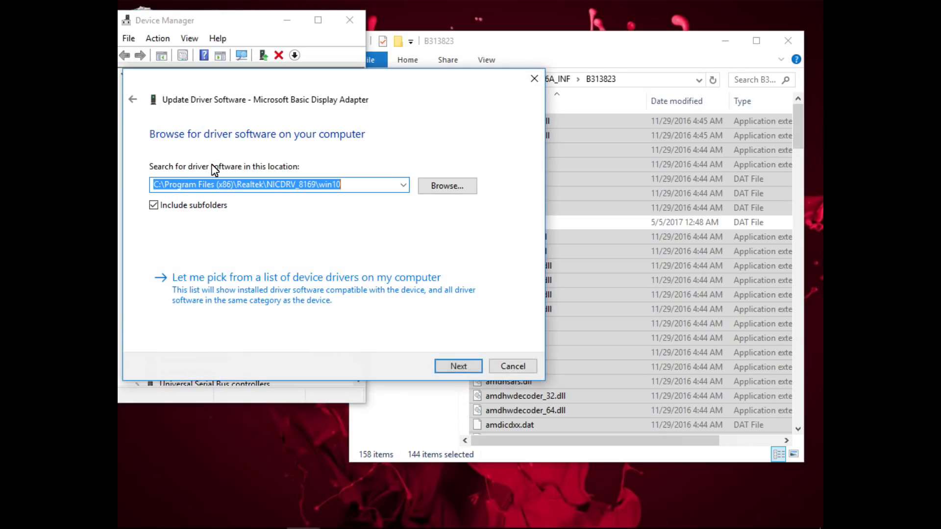
key(Tab)
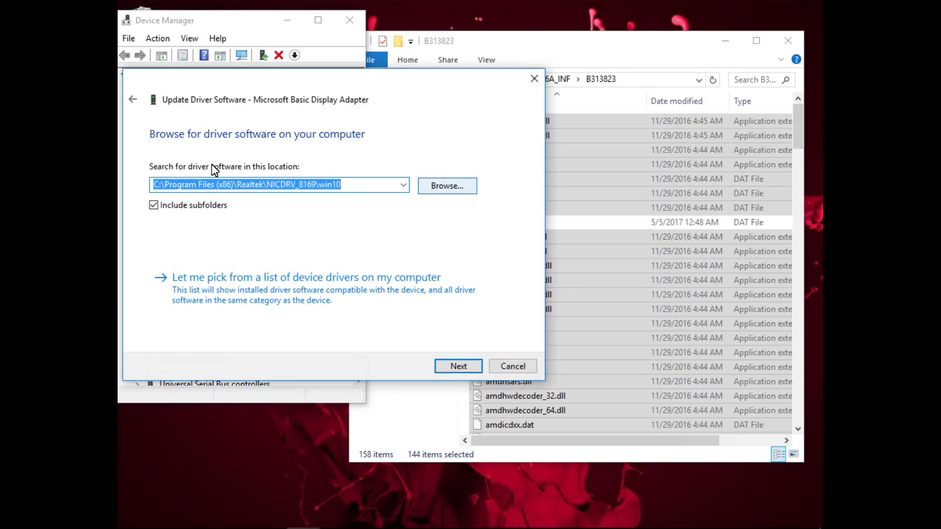
key(Return)
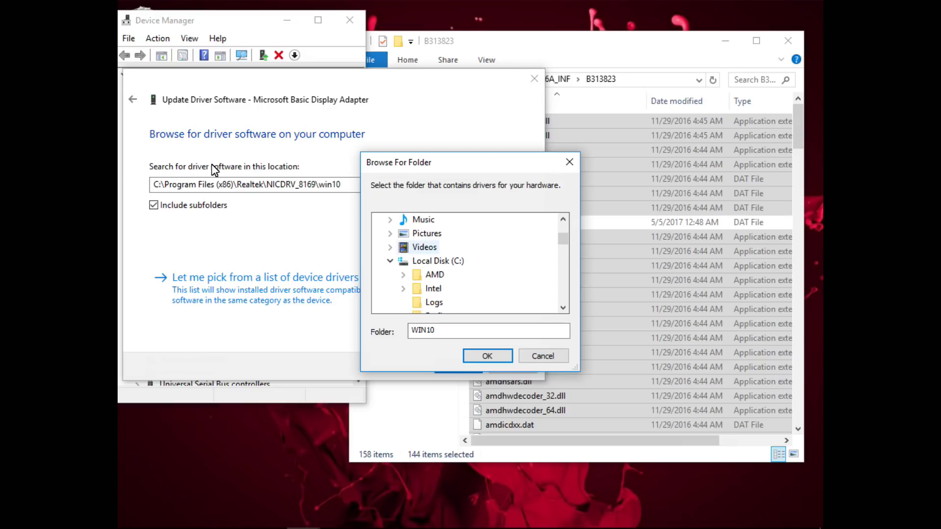
- Choose AMD\ReLive-17.5.1\Packages\Drivers\Display\WT6A_INF as the driver location and continue
key(Down)
key(Down)
key(Right)
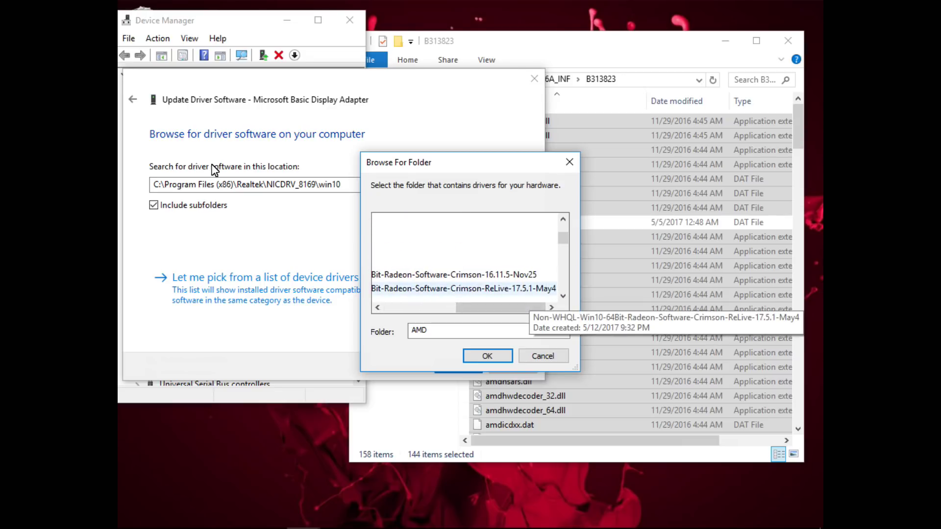
key(Down)
key(Down)
key(Right)
key(Down)
key(Down)
key(Down)
key(Down)
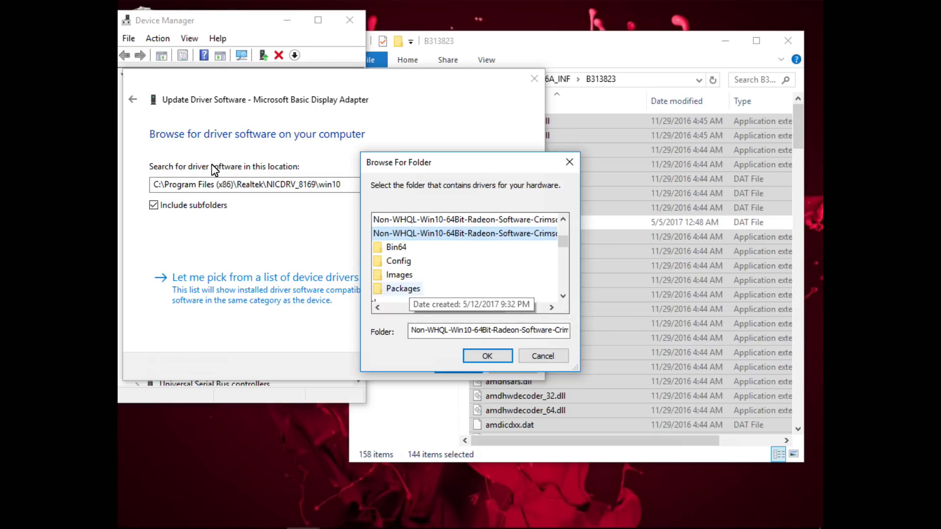
key(Right)
key(Down)
key(Down)
key(Right)
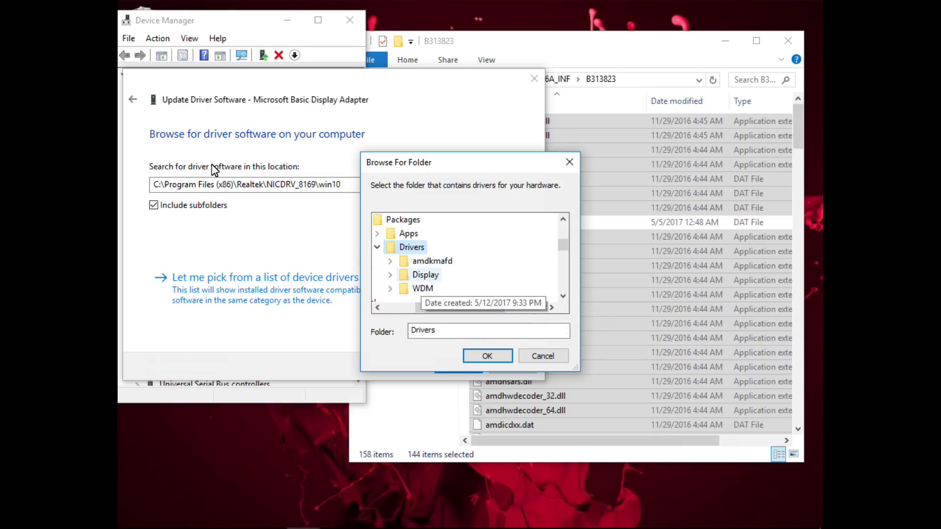
key(Down)
key(Down)
key(Right)
key(Down)
key(Right)
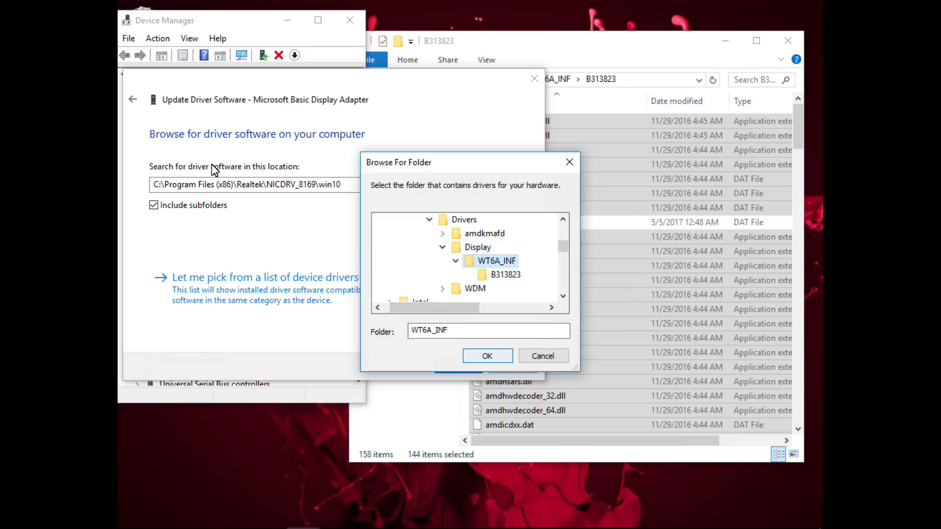
key(Return)
key(Return)
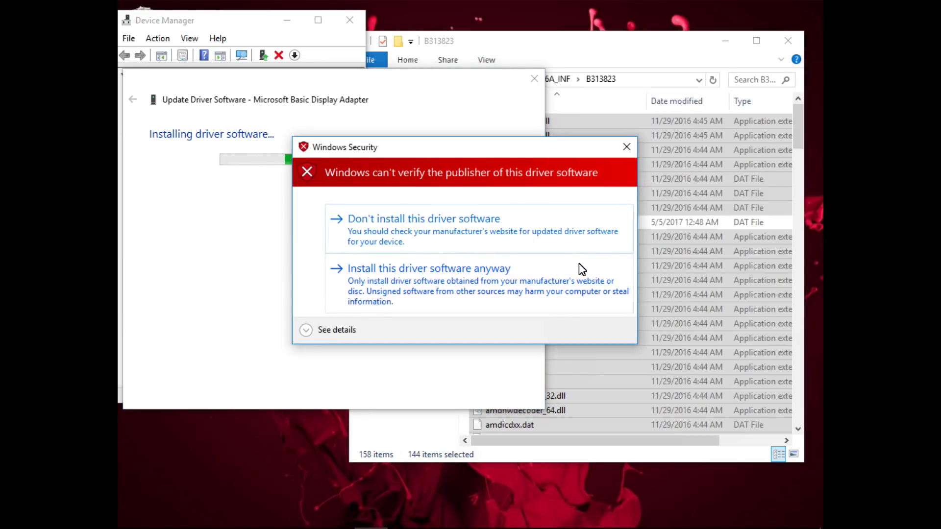
- Install the unsigned driver anyway and close the success message, leaving RX 480 and RX 580 listed
click(579, 264)
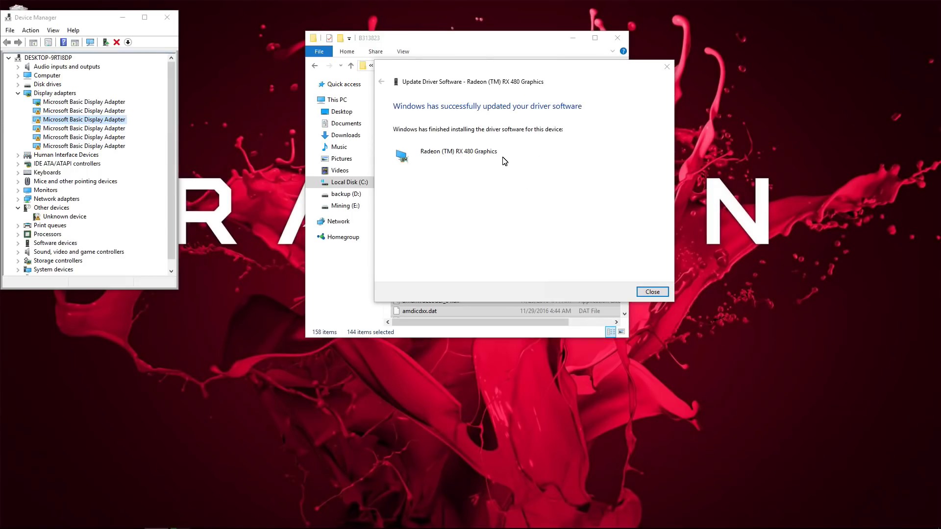
click(651, 292)
key(super+x)
mouse_move(52, 501)
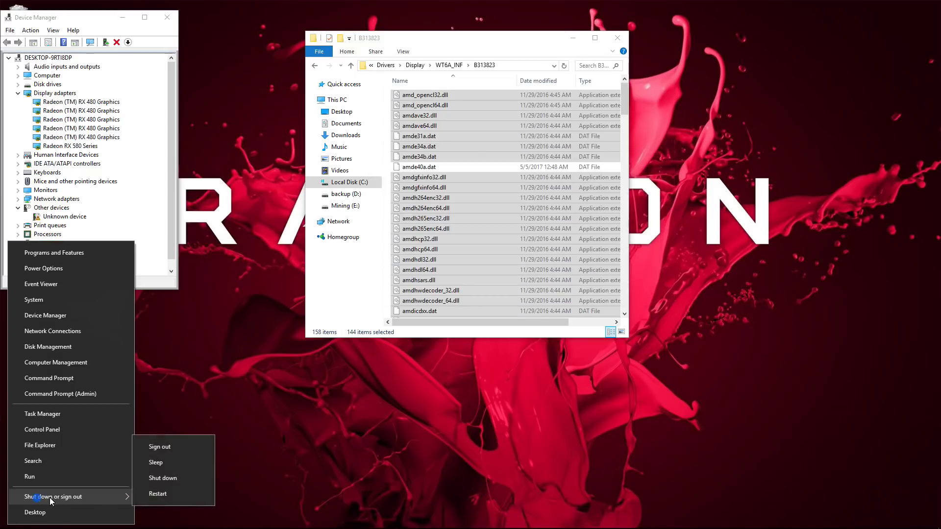